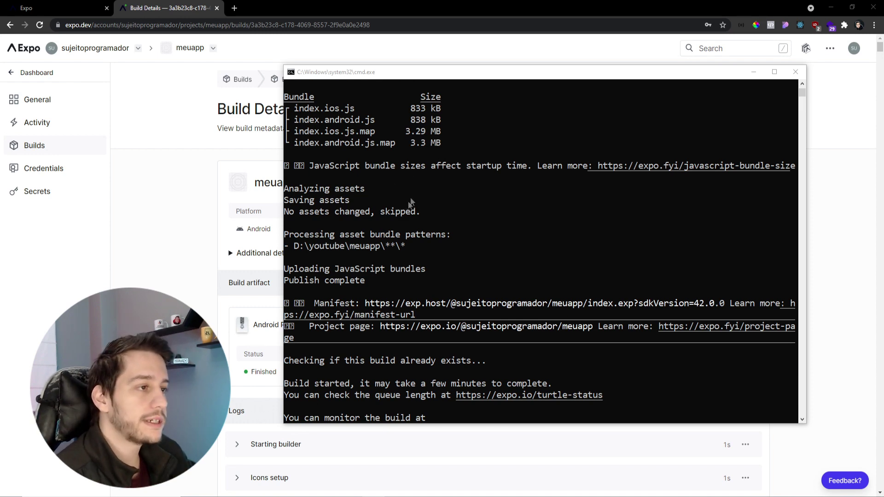
Step: Review the terminal's build output for the build status, monitoring link and artifact link, and return to the build page in the browser
scroll(405, 203, up, 2)
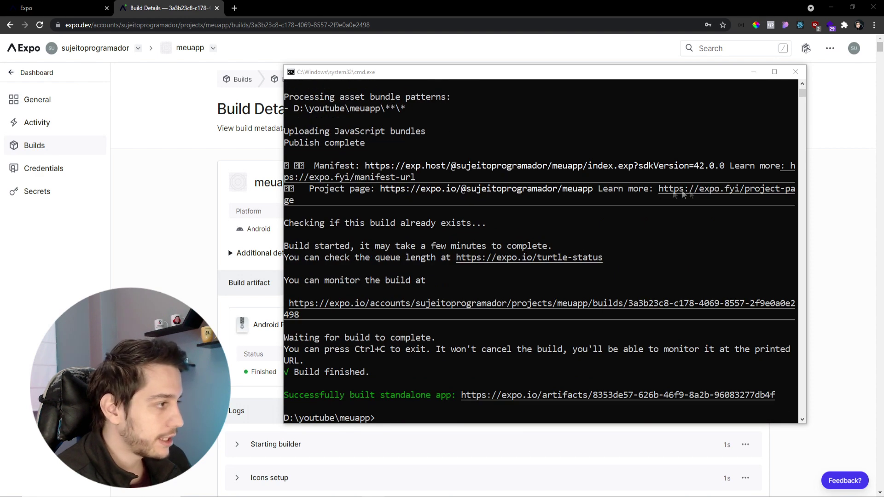
scroll(677, 196, down, 3)
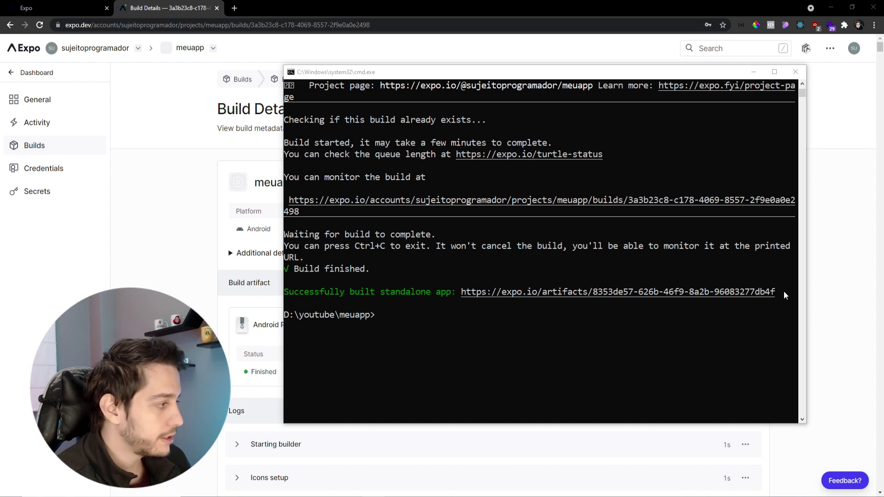
click(202, 295)
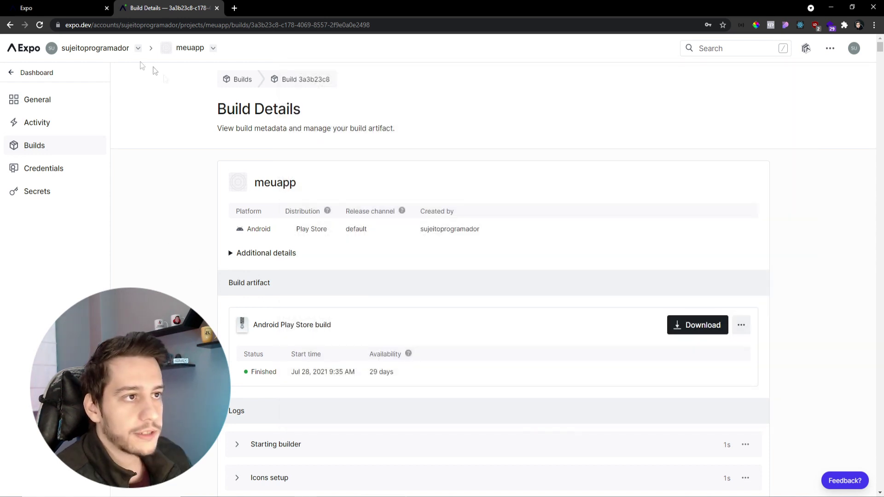
Step: Reload the meuapp build details page and download the Android Play Store build artifact
key(F5)
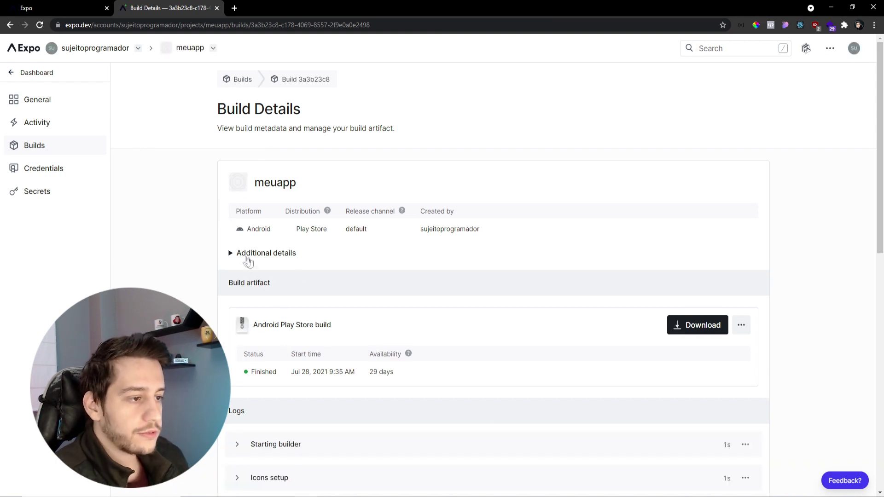
scroll(317, 340, down, 3)
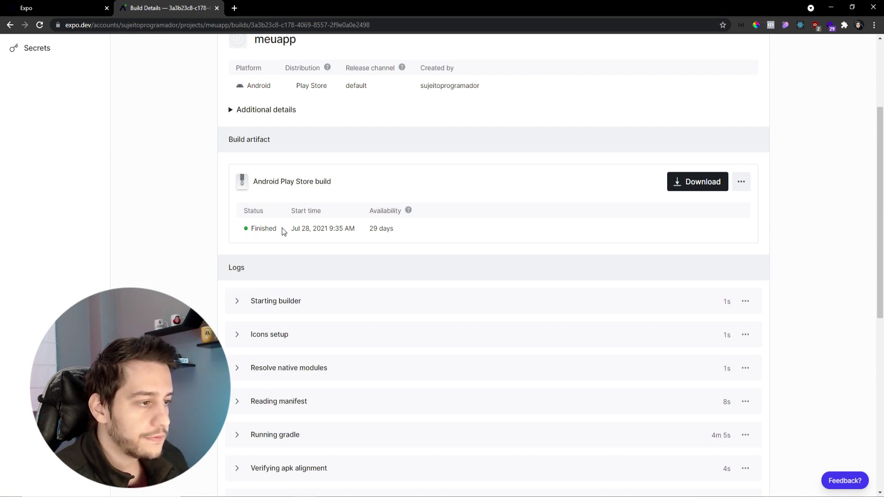
click(699, 186)
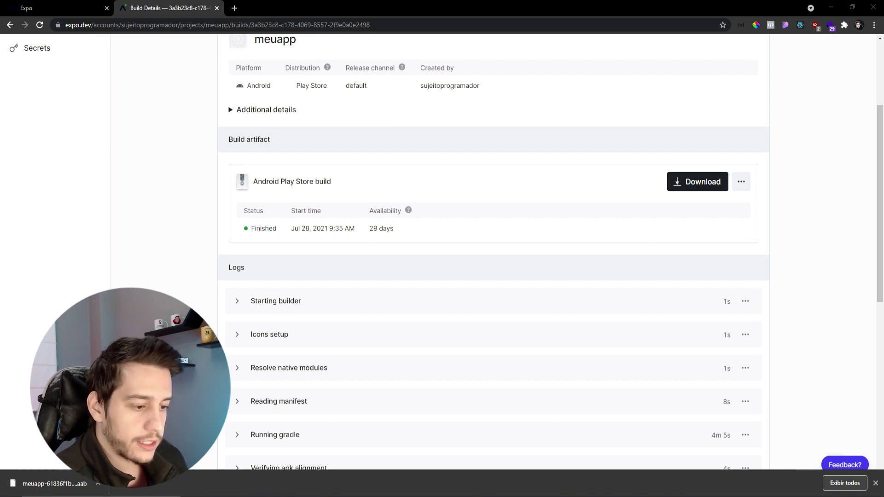
Step: Show the downloaded meuapp .aab file in its File Explorer folder and widen the Name column to fit the full file name
click(51, 483)
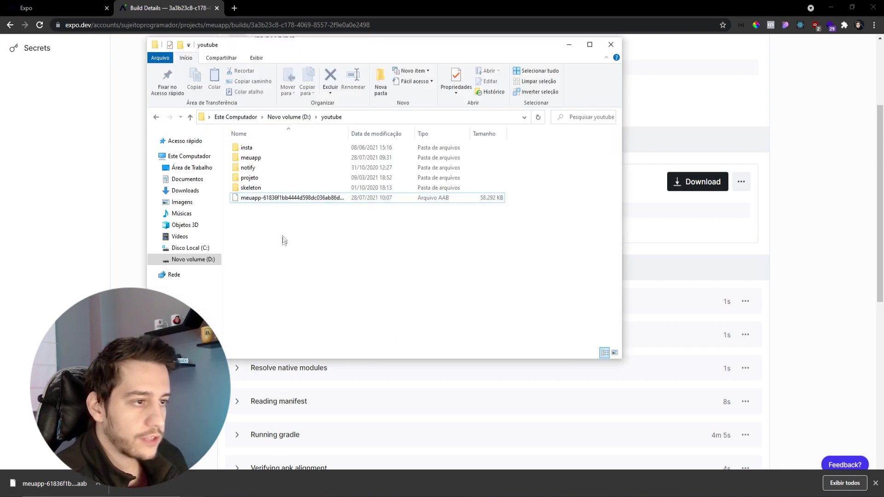
drag(349, 134, 402, 134)
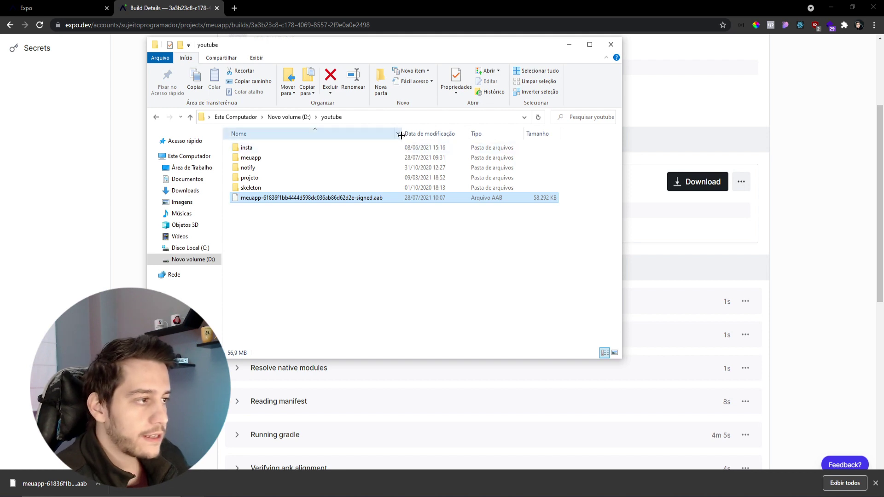
drag(401, 134, 389, 134)
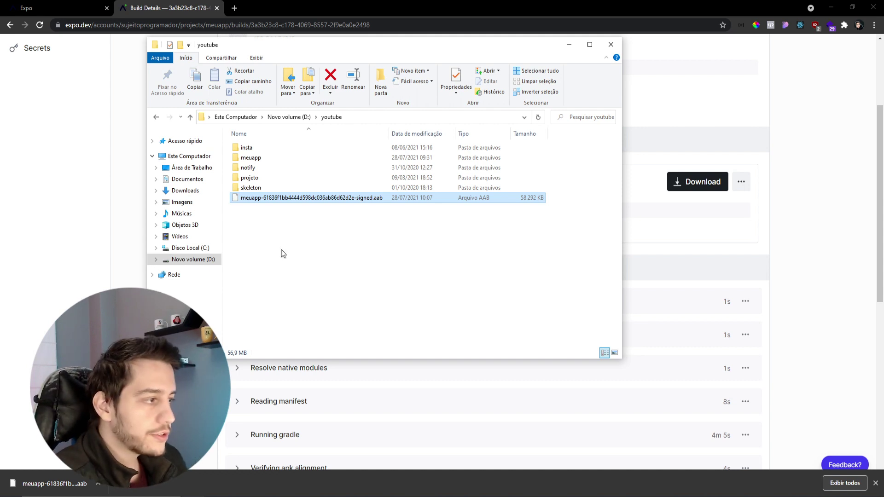
Step: Check the signed .aab file's type and size in its properties, close them unchanged and minimize File Explorer
right_click(327, 199)
click(369, 385)
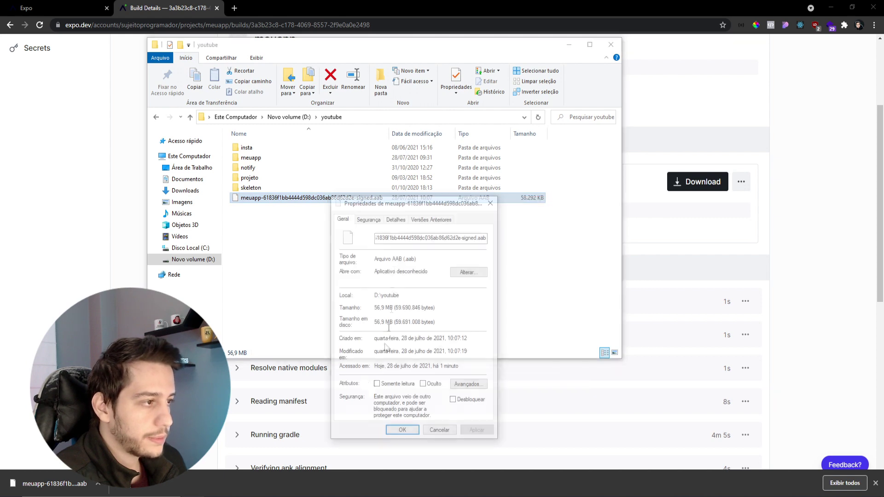
drag(391, 208, 474, 143)
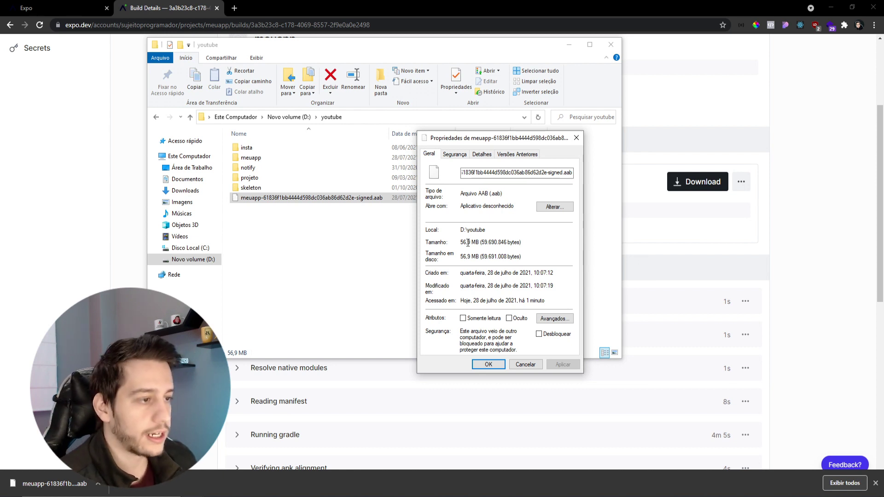
click(531, 364)
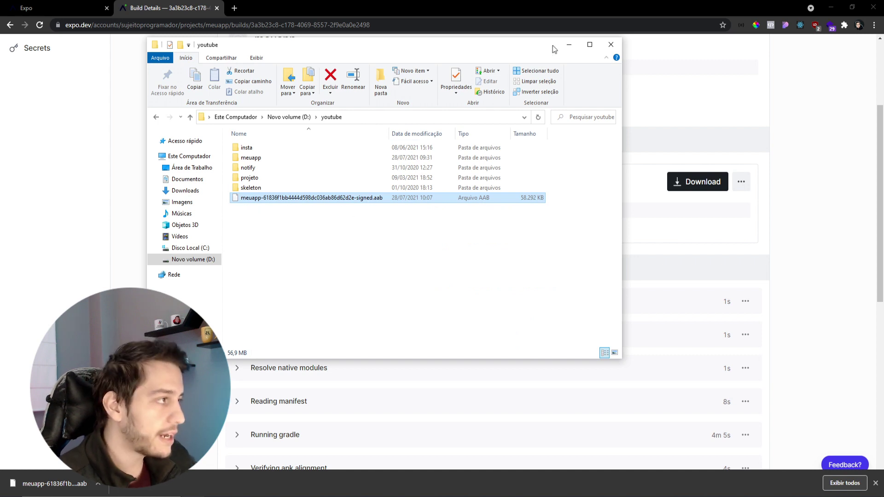
click(569, 45)
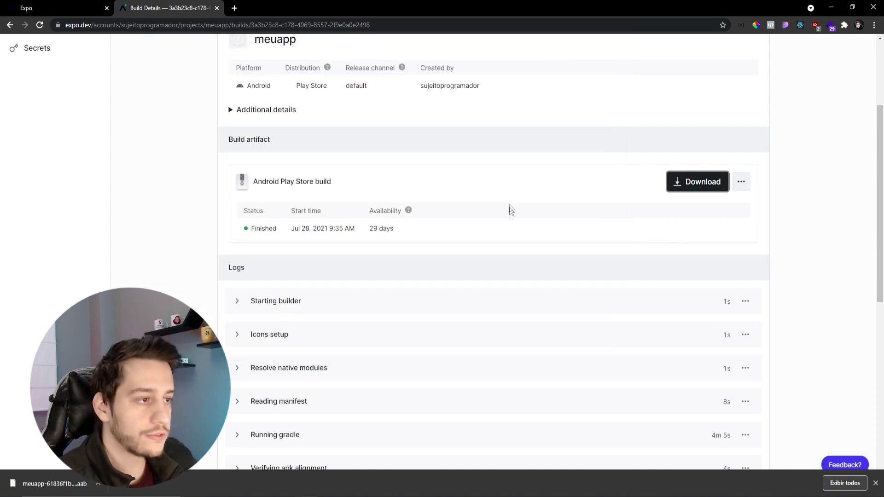
Step: Open the project's credentials page and examine the Android Keystore's type and key alias under the classic Android build credentials
scroll(512, 210, up, 3)
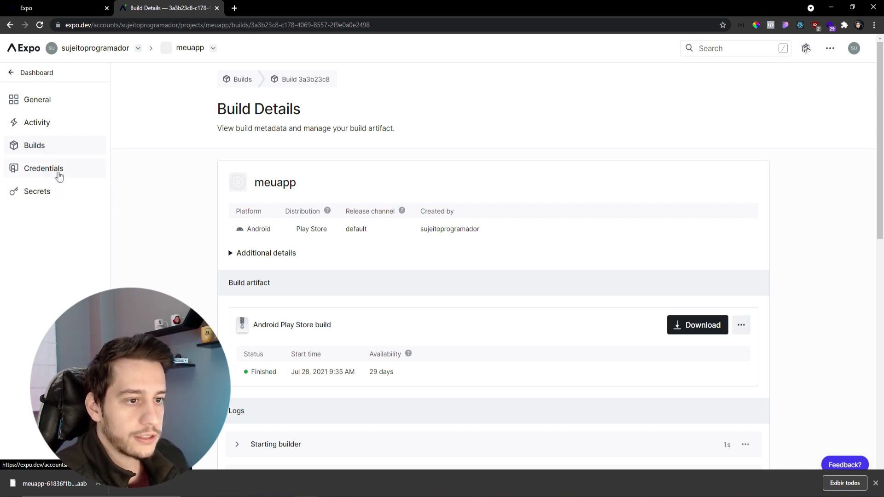
click(46, 170)
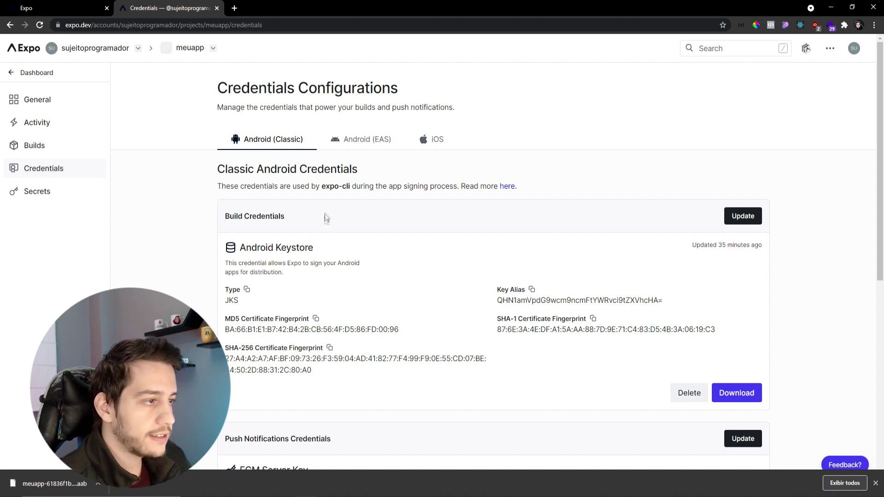
scroll(325, 218, down, 2)
double_click(257, 152)
click(316, 151)
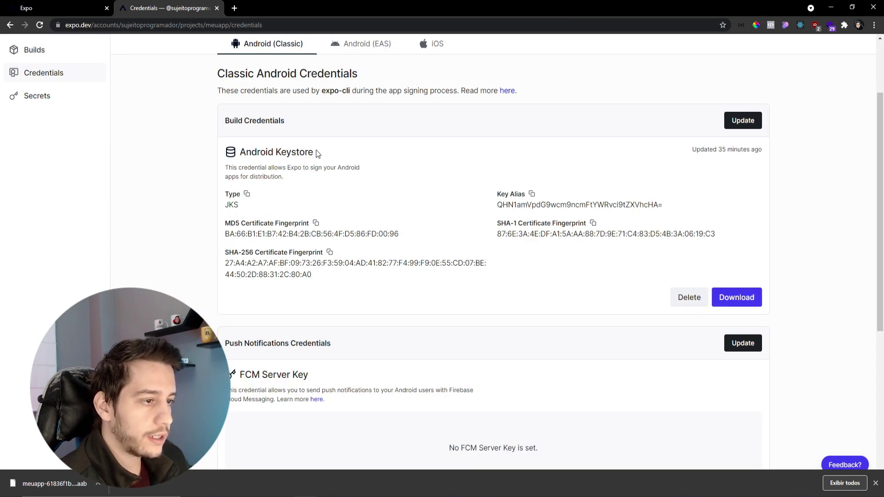
drag(223, 207, 245, 204)
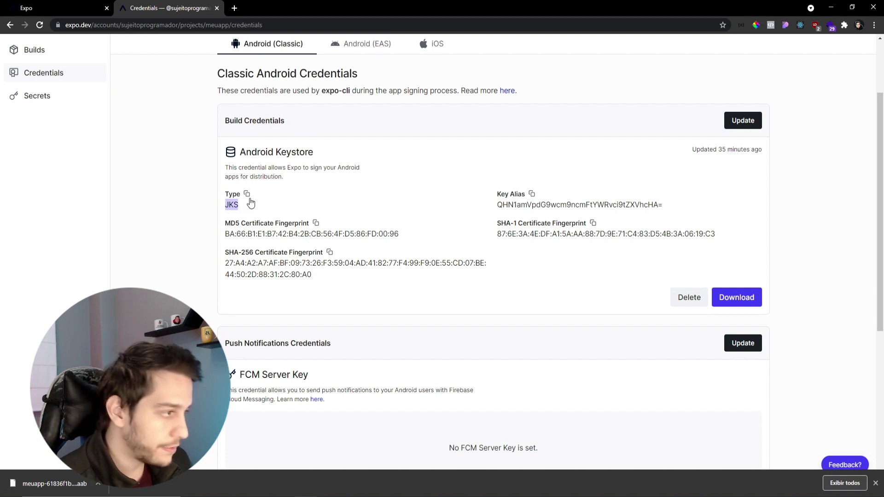
drag(497, 204, 660, 205)
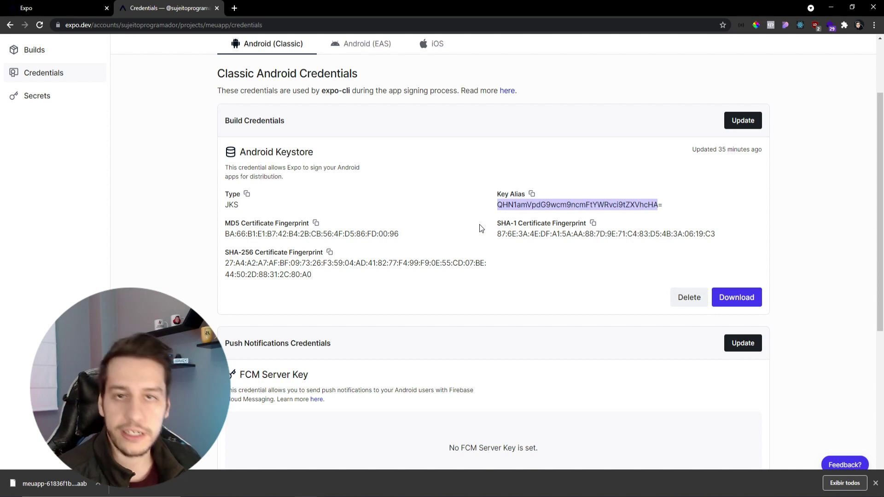
Step: Download the Android Keystore backup and inspect the credentials and JKS files inside the zip archive, leaving the archive window minimized
scroll(699, 220, down, 2)
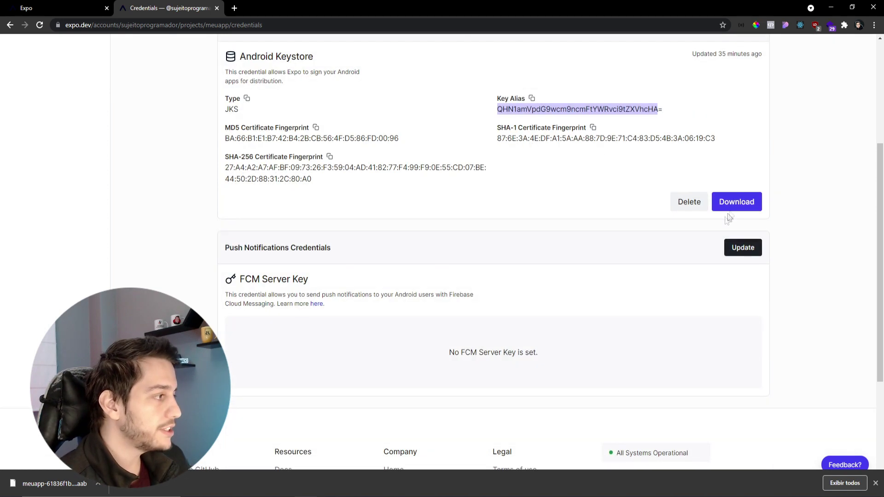
click(726, 203)
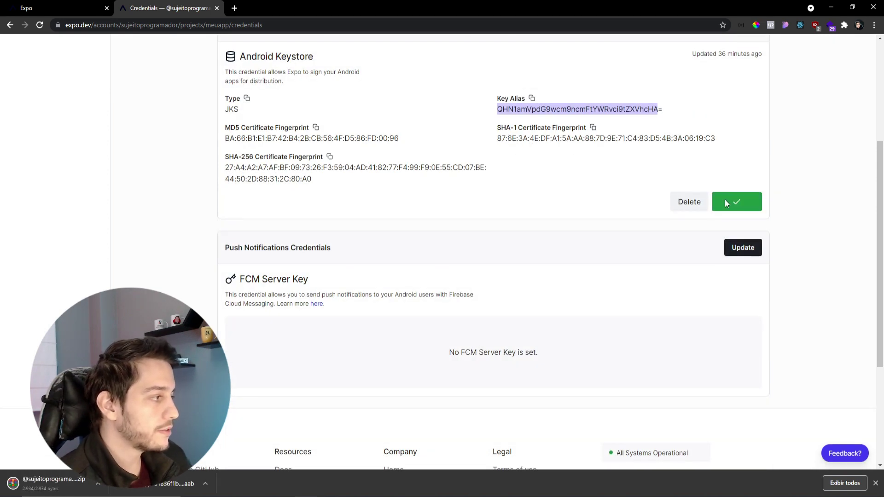
click(54, 483)
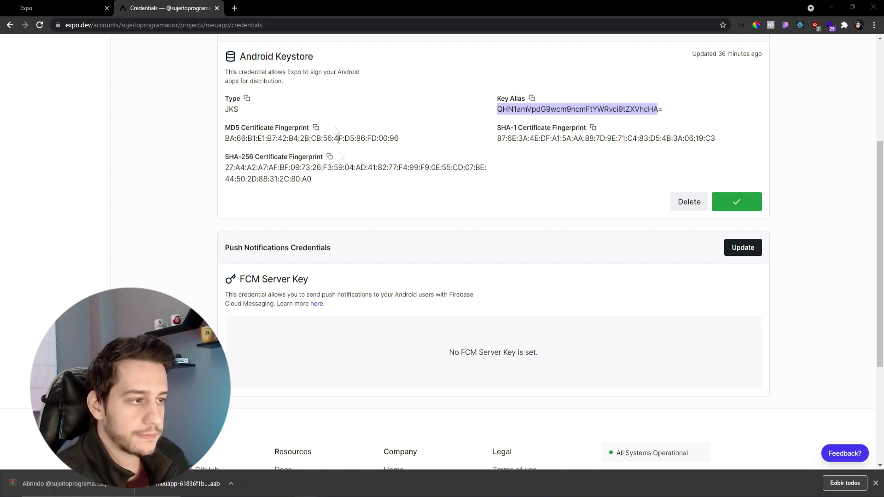
drag(570, 190, 465, 159)
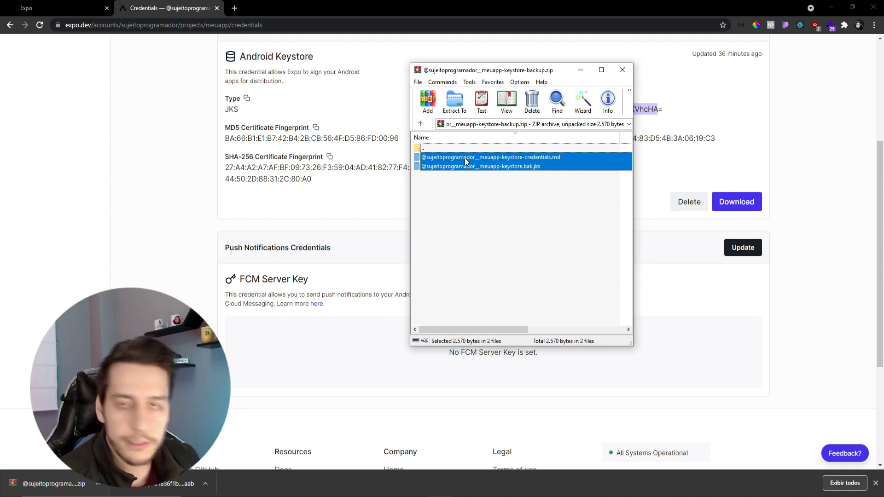
click(581, 71)
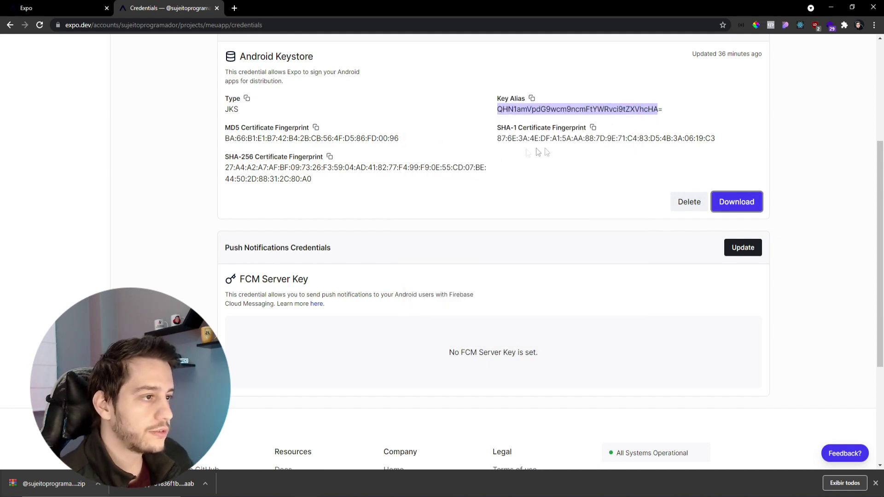
Step: Open the meuapp Android Play Store build from the project's builds list and look through its build artifact and log stages
scroll(383, 224, up, 5)
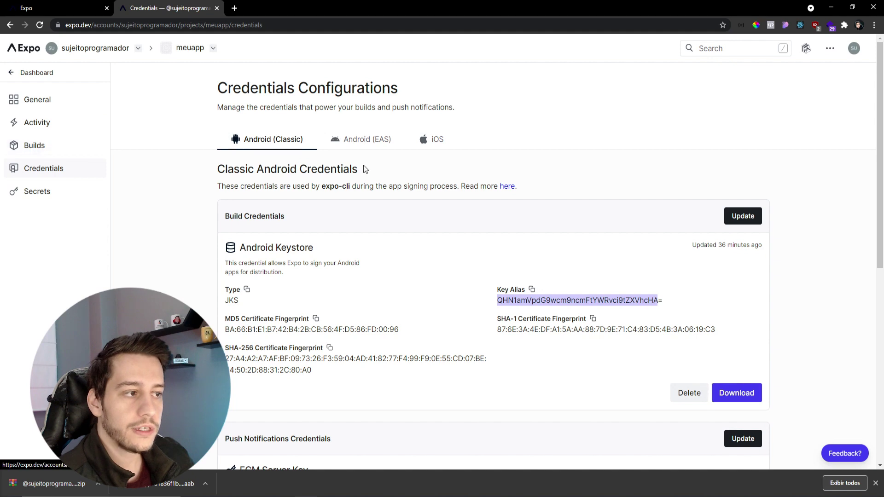
click(34, 145)
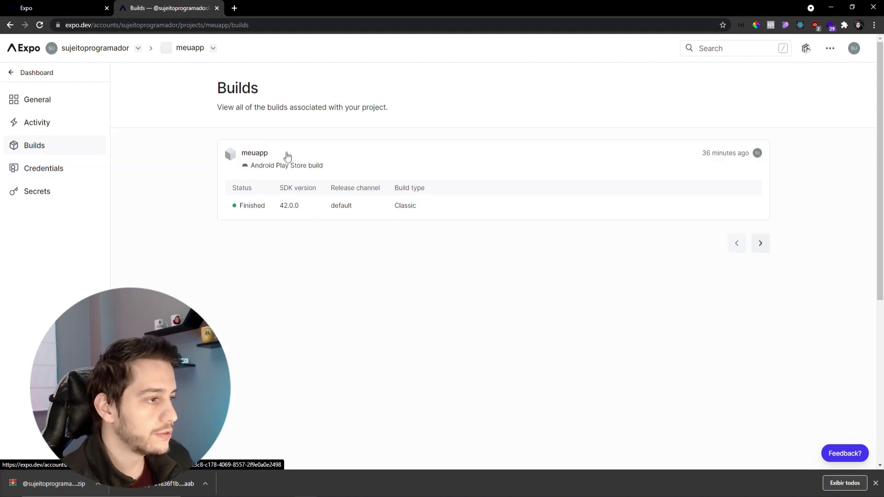
click(411, 167)
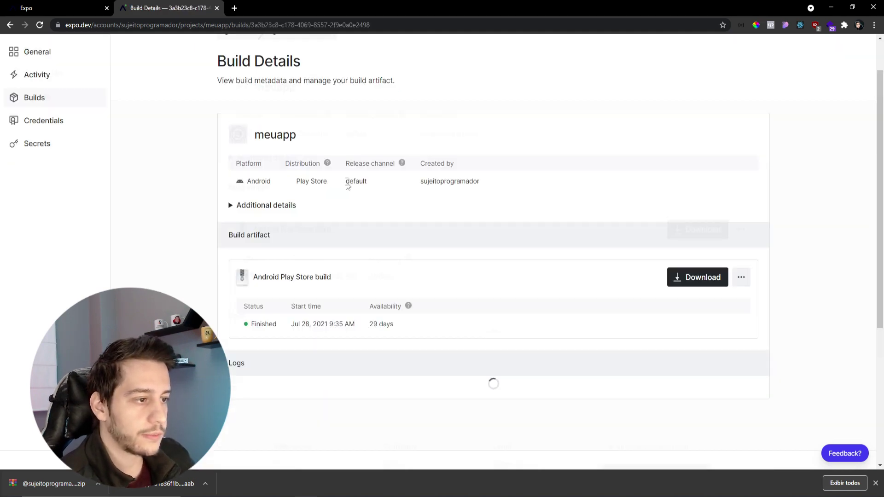
scroll(263, 276, down, 2)
scroll(246, 224, down, 3)
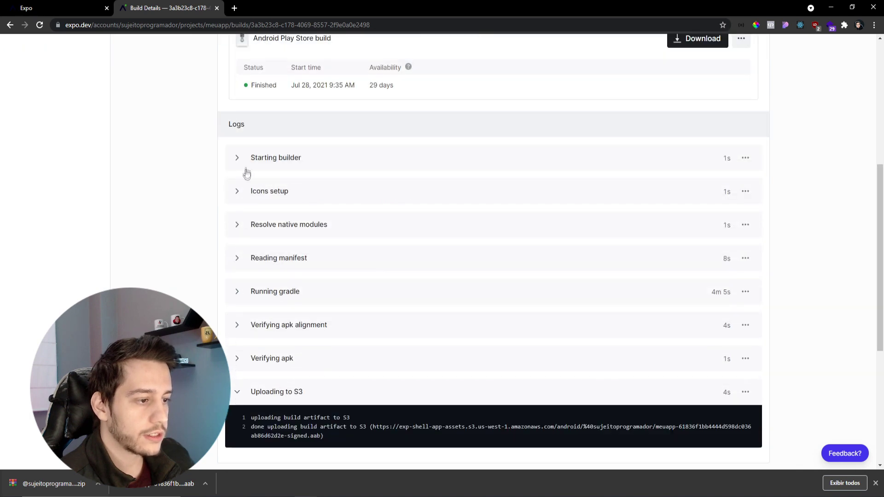
scroll(247, 174, down, 5)
scroll(242, 157, up, 4)
click(242, 115)
scroll(251, 221, up, 6)
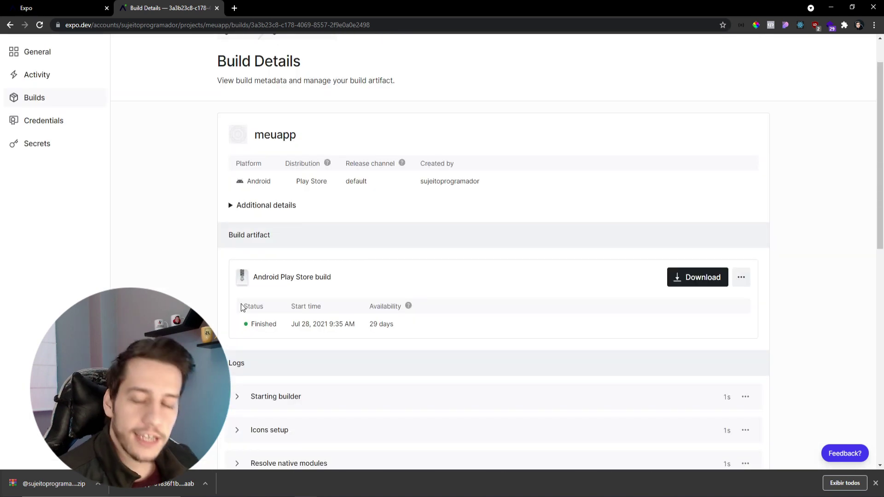